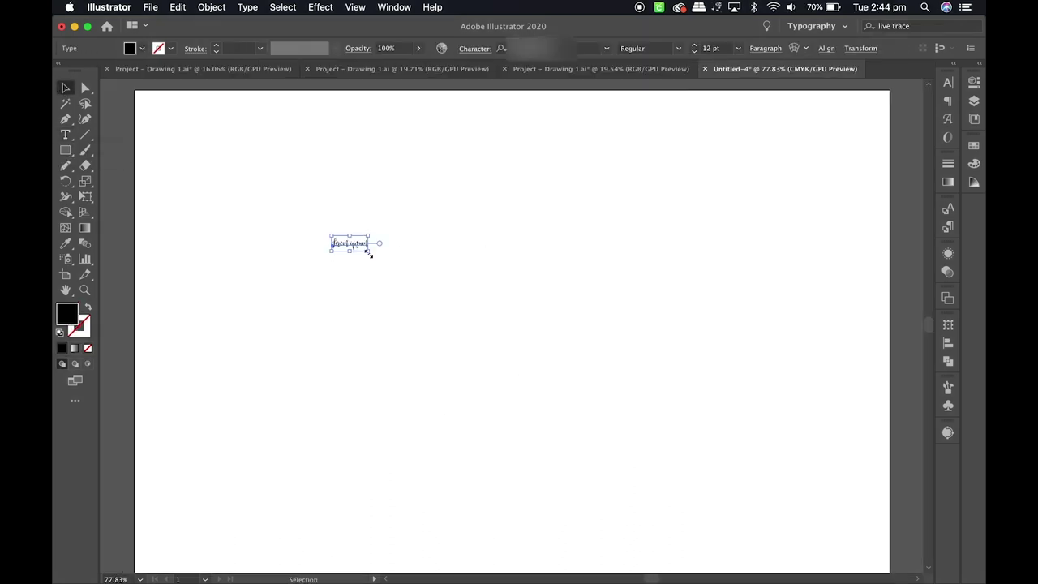
- Replace the placeholder text with the word 'Laura'
drag(369, 255, 749, 405)
key(super+a)
text(Laura)
key(Escape)
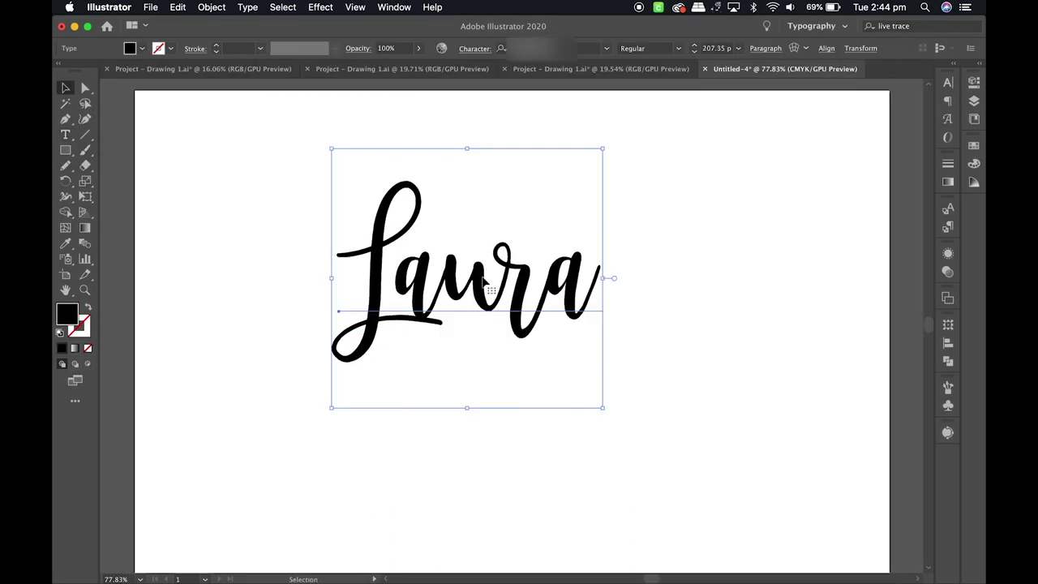
- Convert Laura to outlines with fill set to None, keeping the 1 pt black stroke
right_click(483, 281)
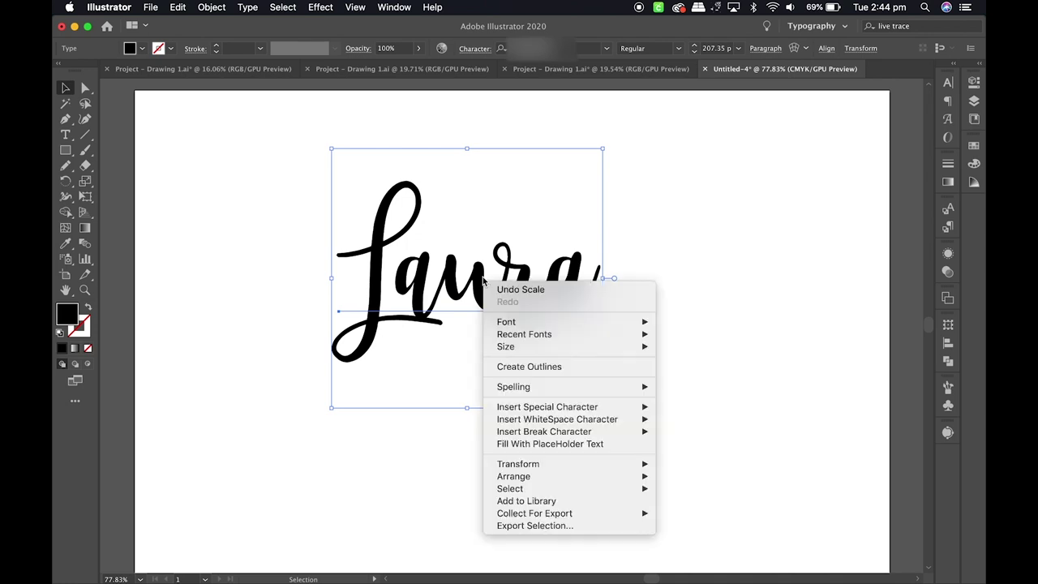
click(533, 367)
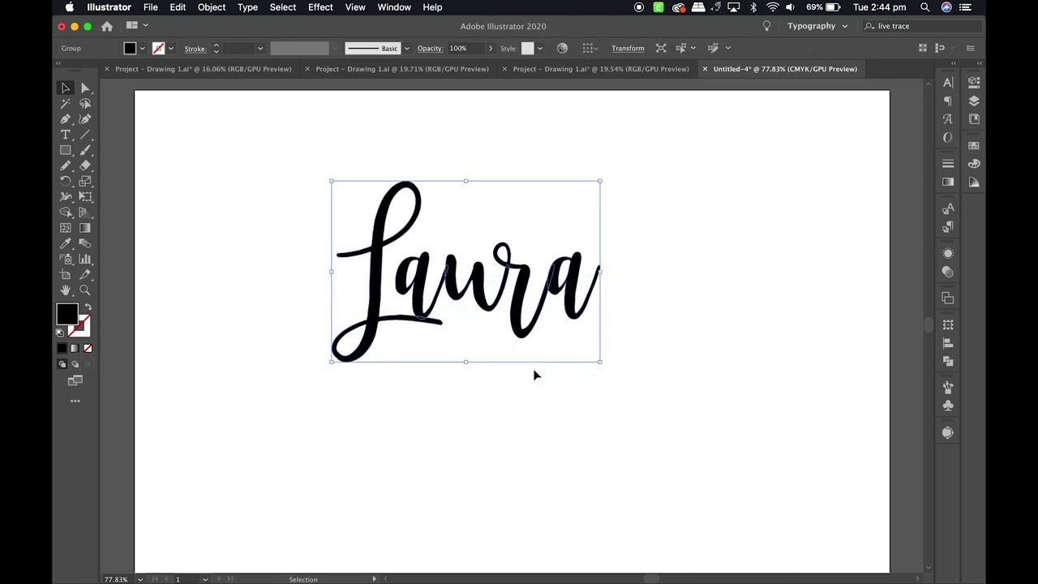
click(159, 50)
click(63, 72)
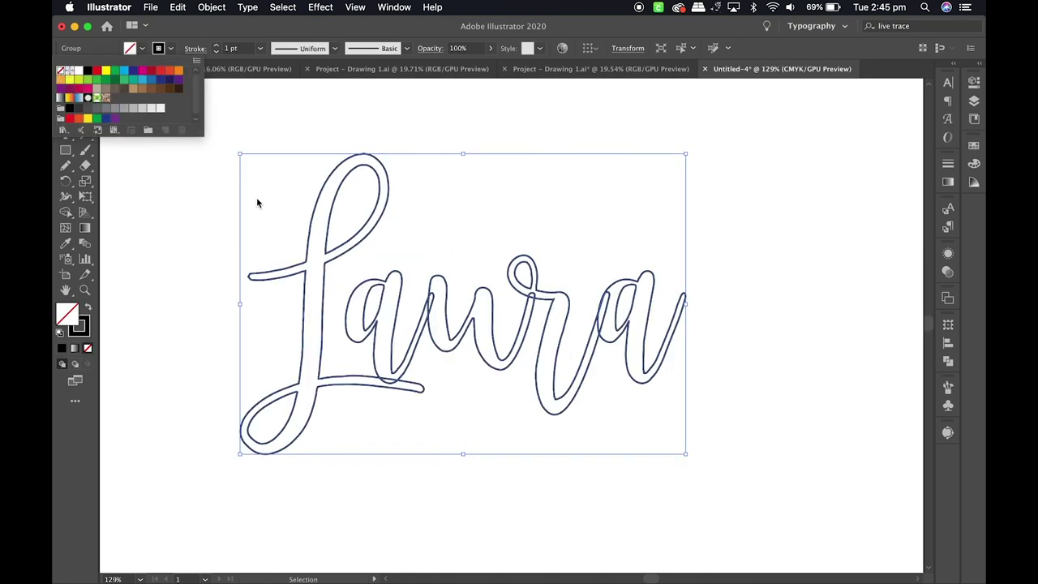
click(229, 303)
click(227, 300)
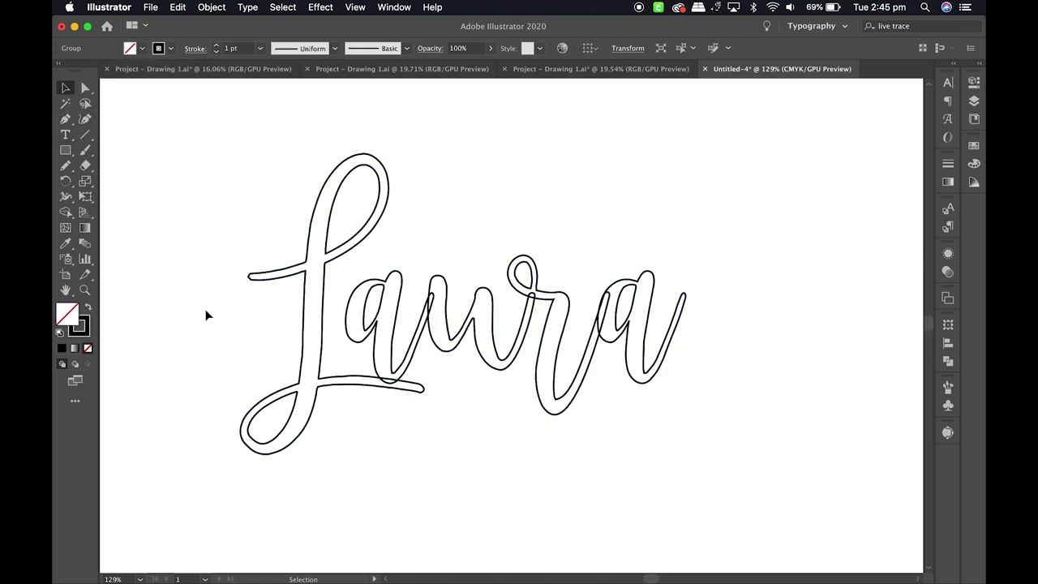
scroll(239, 313, up, 3)
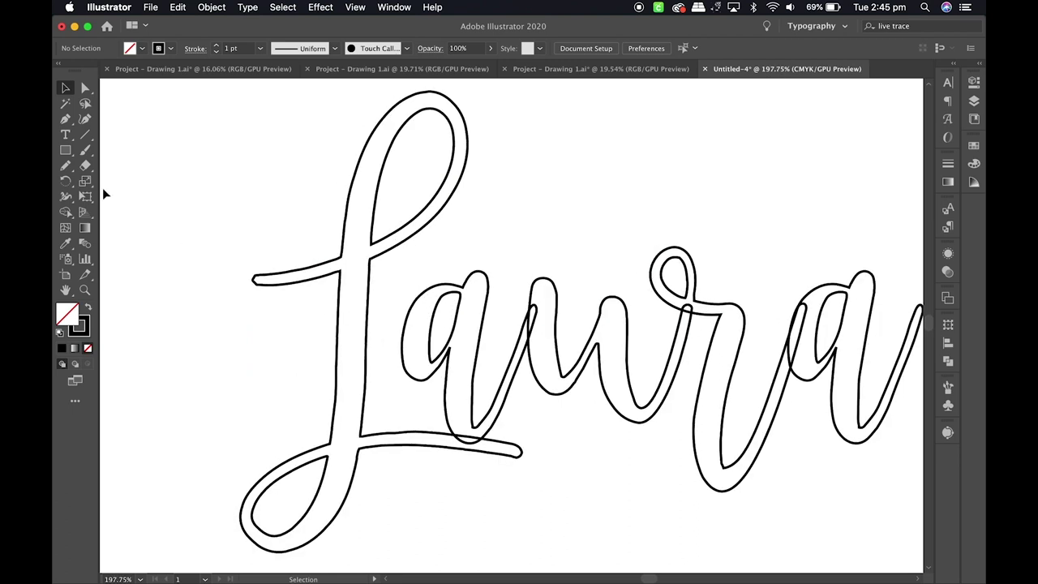
- With a red Pencil stroke, draw centre lines through the L, the a and the remaining letters
click(66, 166)
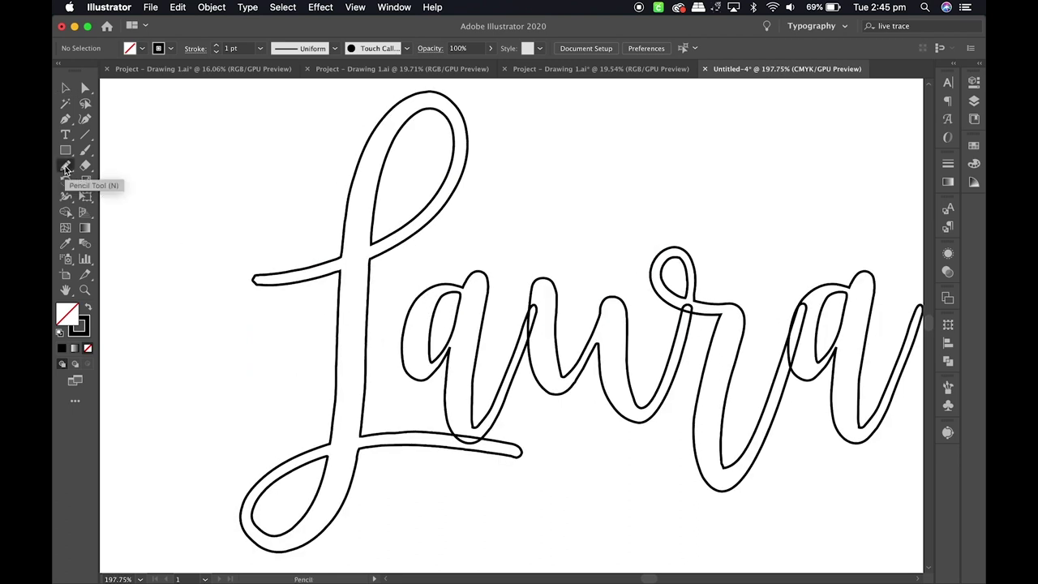
click(170, 47)
click(98, 72)
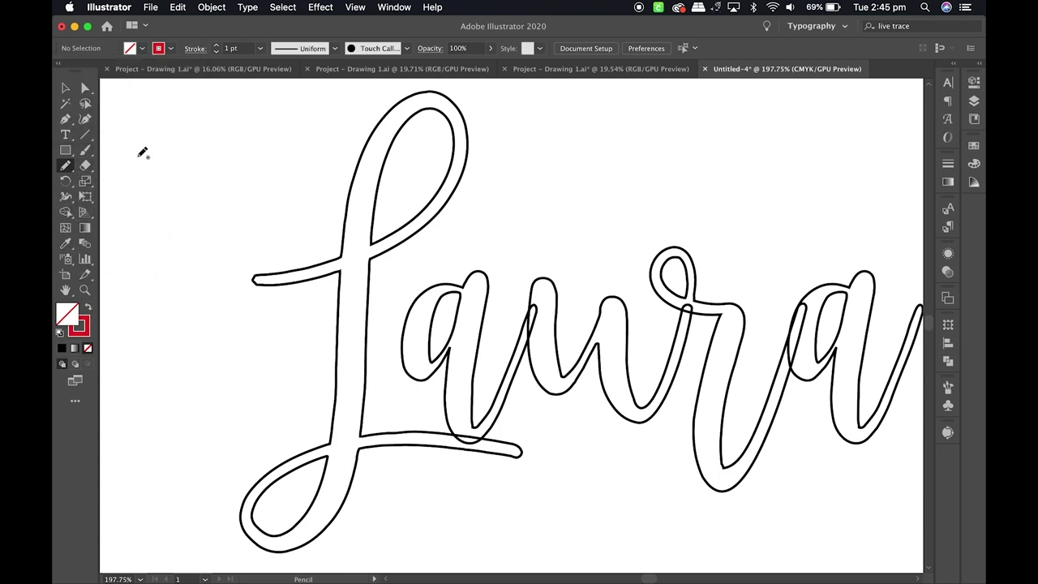
mouse_move(122, 139)
mouse_down()
mouse_move(456, 178)
mouse_move(347, 423)
mouse_move(521, 456)
mouse_up()
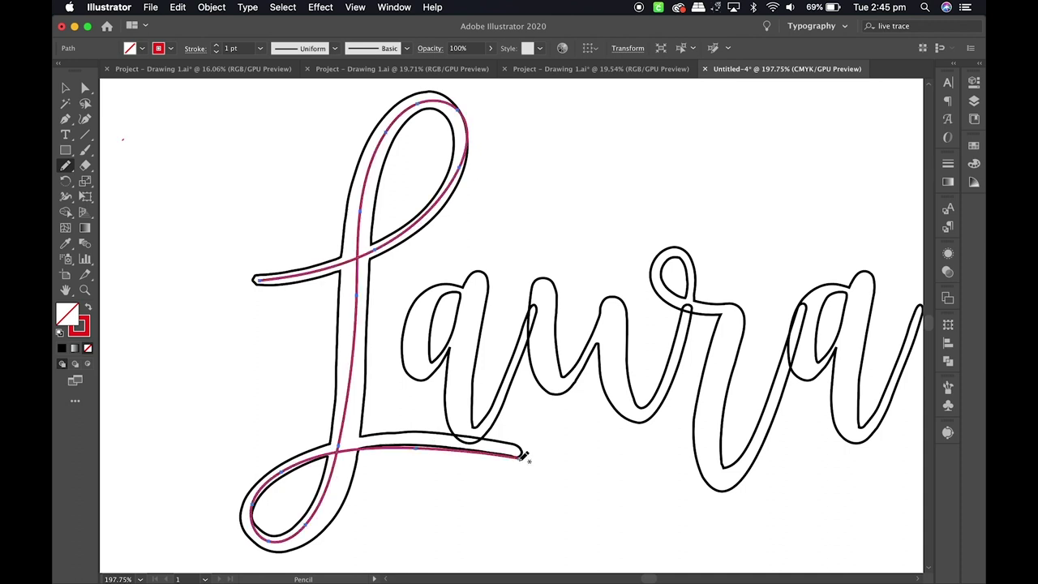
mouse_move(467, 284)
mouse_down()
mouse_move(487, 270)
mouse_move(463, 347)
mouse_move(463, 422)
mouse_move(500, 407)
mouse_move(544, 302)
mouse_move(552, 381)
mouse_move(610, 327)
mouse_move(624, 402)
mouse_move(663, 383)
mouse_move(696, 308)
mouse_move(682, 252)
mouse_move(682, 301)
mouse_move(727, 316)
mouse_move(718, 450)
mouse_move(743, 466)
mouse_move(791, 357)
mouse_up()
mouse_move(855, 290)
mouse_down()
mouse_move(819, 296)
mouse_move(819, 369)
mouse_move(861, 302)
mouse_move(846, 425)
mouse_move(899, 370)
mouse_move(923, 307)
mouse_up()
- Delete the outlined lettering group so only the traced lines remain
key(v)
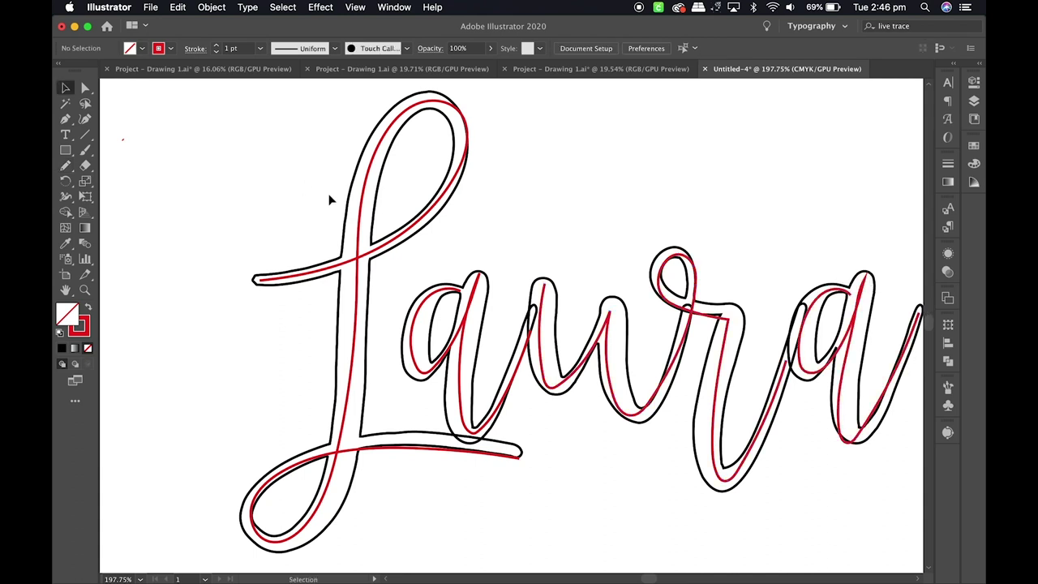
click(349, 215)
key(Delete)
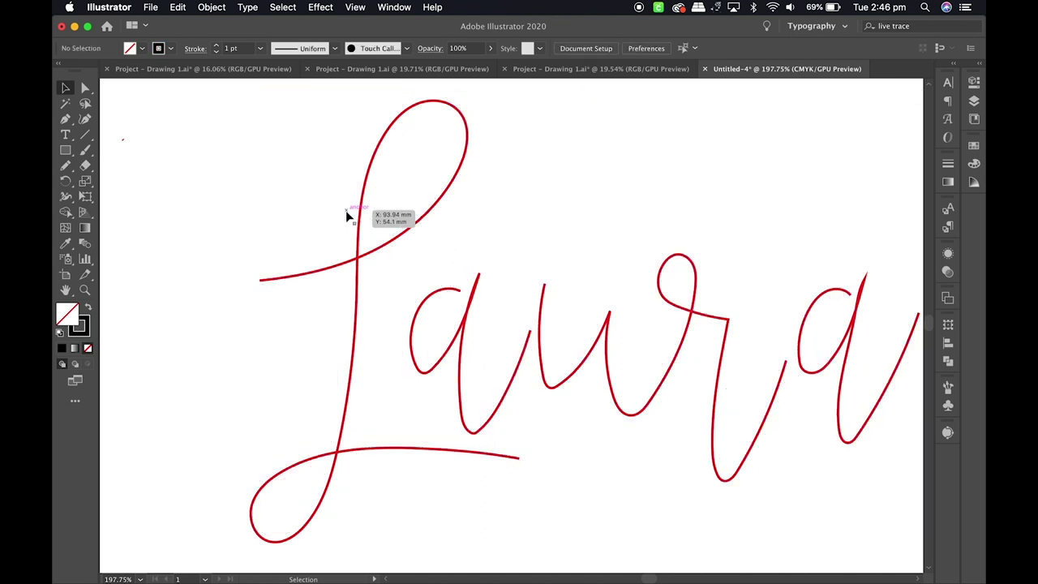
- Move the end point of the a's curve and smooth its upper curve
click(316, 345)
click(85, 88)
scroll(310, 268, up, 4)
scroll(310, 267, up, 2)
scroll(310, 268, up, 1)
drag(386, 301, 408, 315)
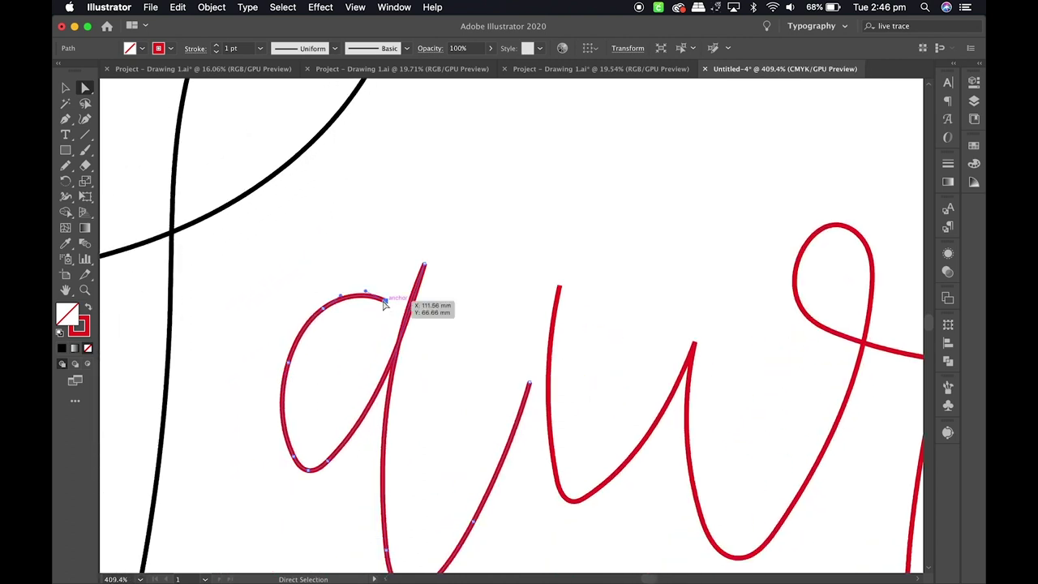
click(339, 297)
drag(65, 165, 132, 198)
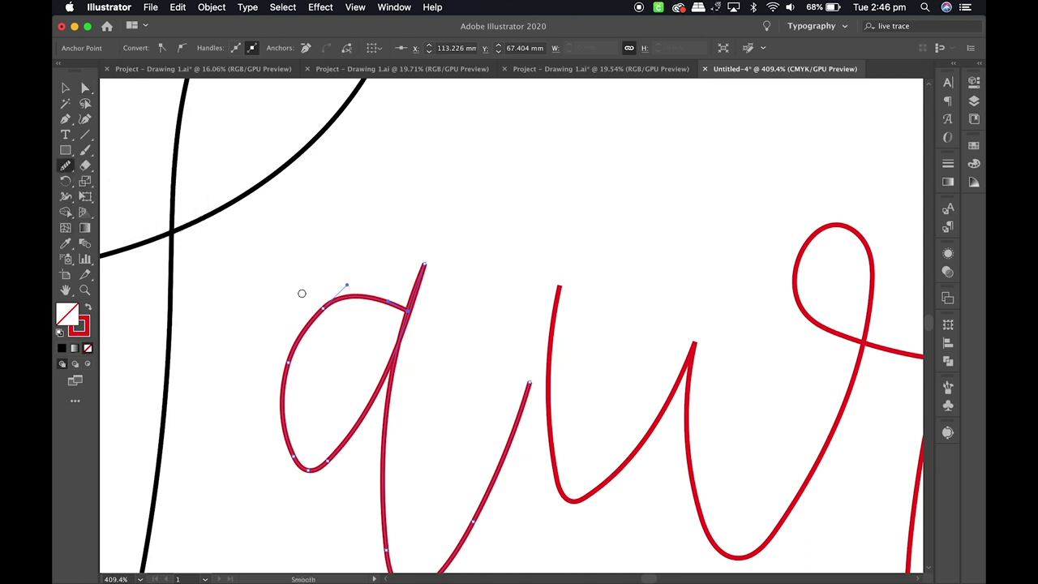
mouse_move(387, 303)
mouse_down()
mouse_move(287, 354)
mouse_move(338, 455)
mouse_up()
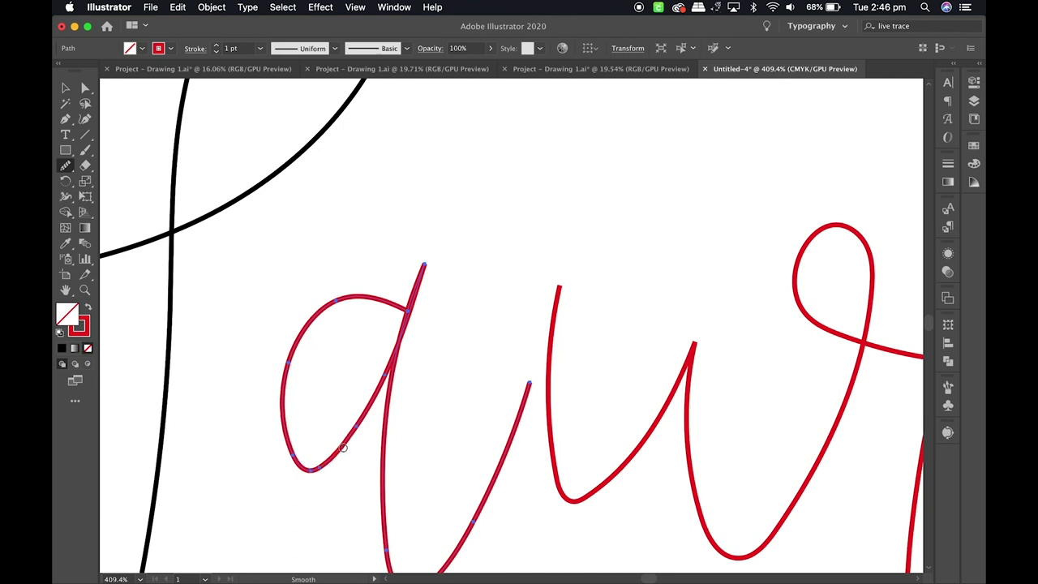
- Raise the a's stroke end to meet the u and reshape the curve at its top
scroll(340, 451, down, 5)
scroll(340, 451, right, 2)
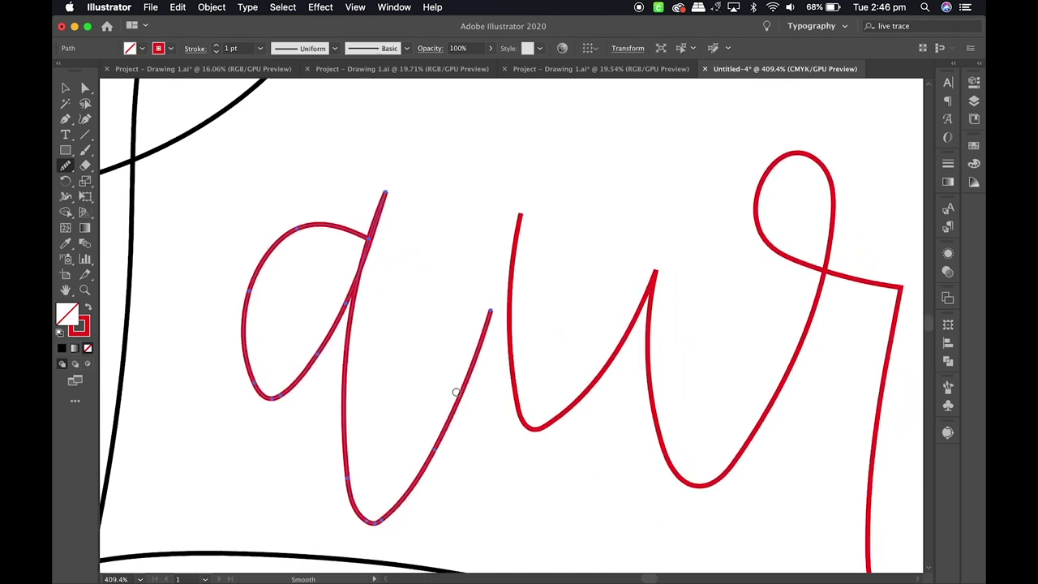
scroll(452, 394, up, 2)
click(86, 89)
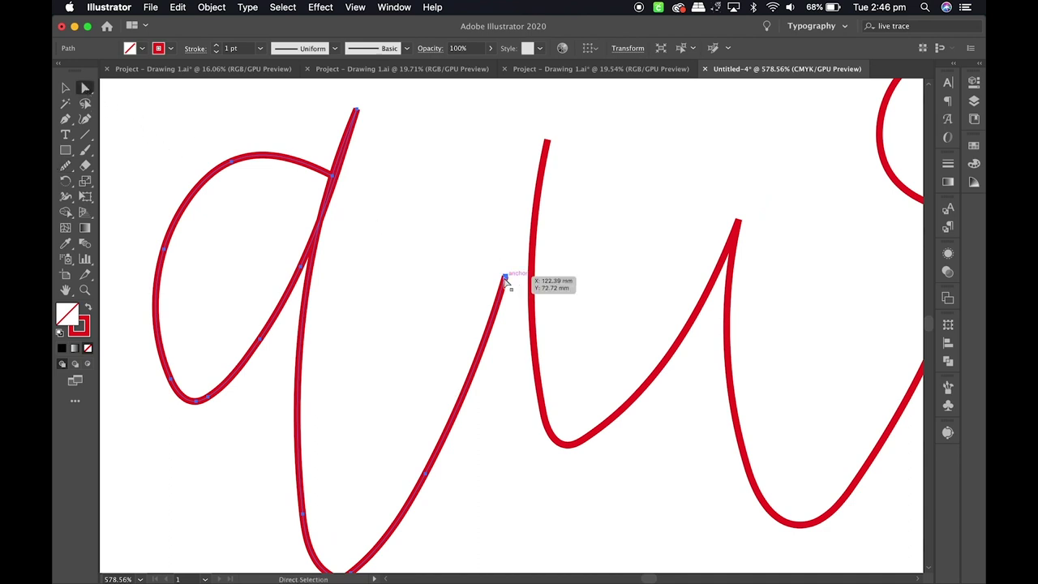
drag(504, 277, 533, 240)
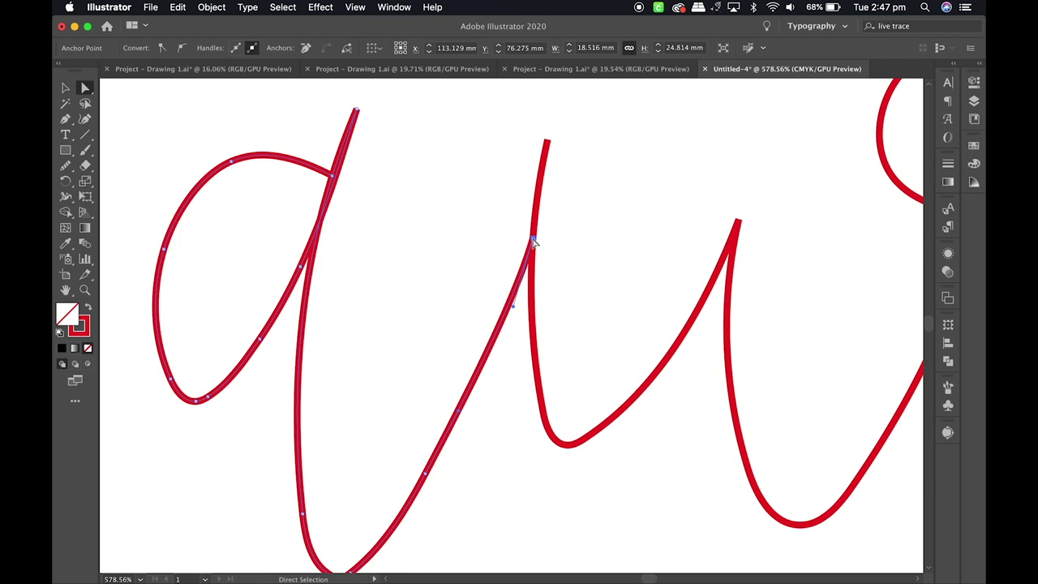
scroll(533, 241, down, 1)
scroll(533, 241, down, 2)
scroll(533, 241, down, 1)
scroll(632, 256, down, 1)
scroll(722, 267, up, 5)
drag(711, 292, 667, 229)
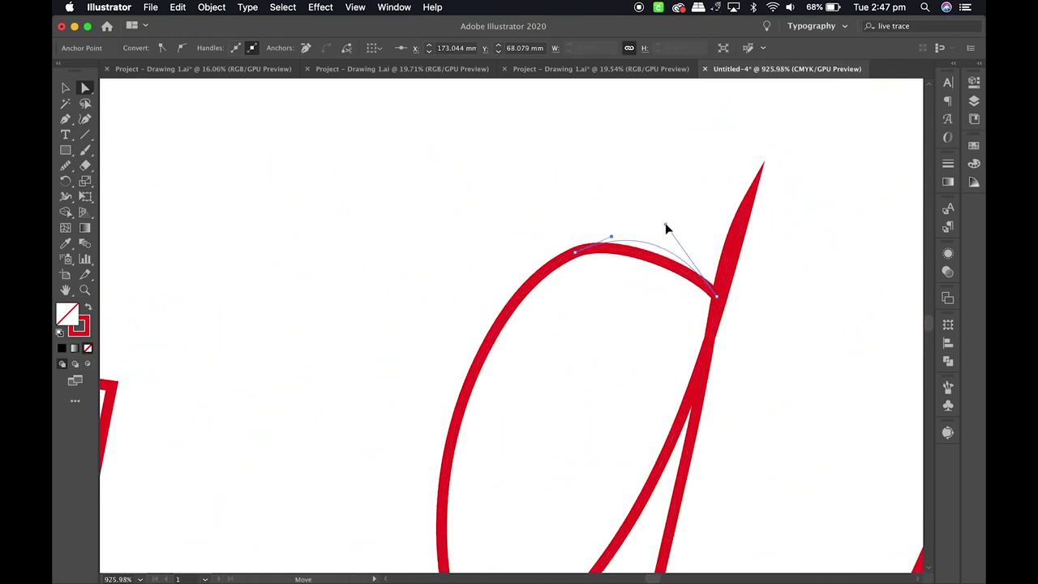
scroll(667, 229, down, 2)
scroll(624, 327, down, 1)
- Change all the traced Laura strokes from red to black
key(v)
scroll(600, 265, down, 2)
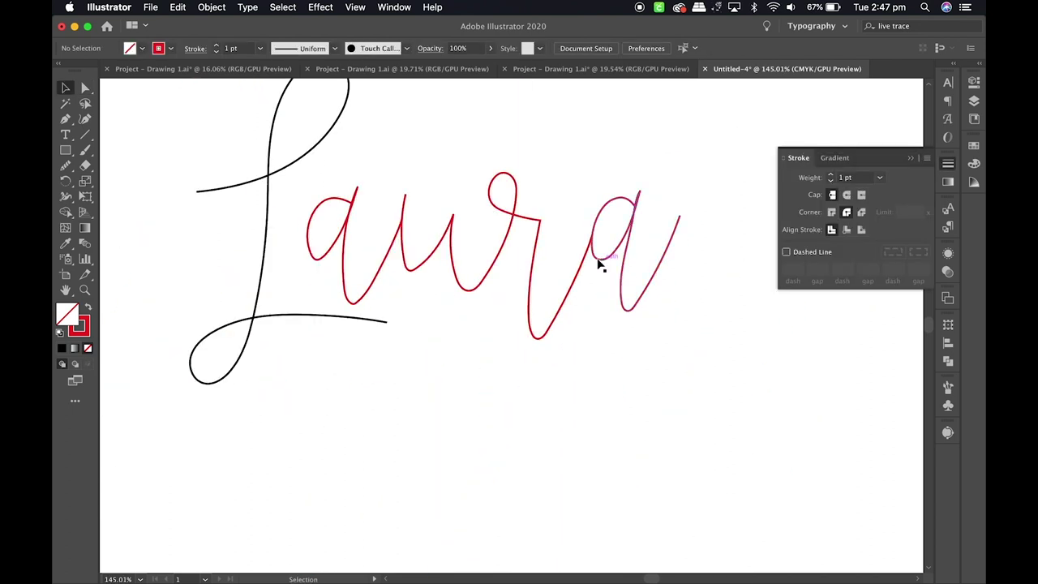
scroll(519, 324, up, 1)
drag(729, 390, 232, 174)
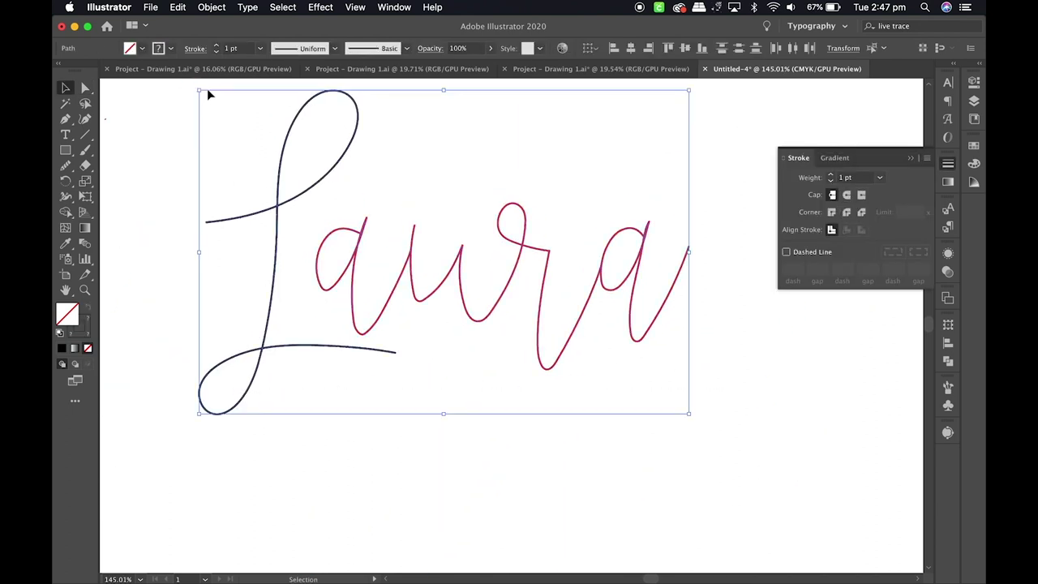
click(170, 48)
click(87, 71)
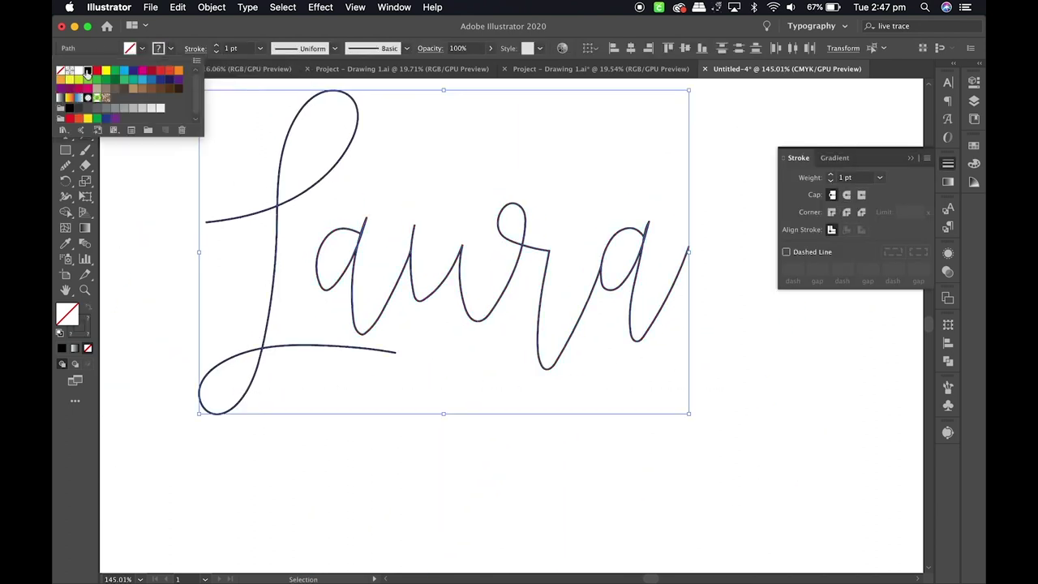
key(Escape)
click(181, 281)
- Move the ur strokes down into line between the La and the a
scroll(433, 329, down, 1)
click(440, 254)
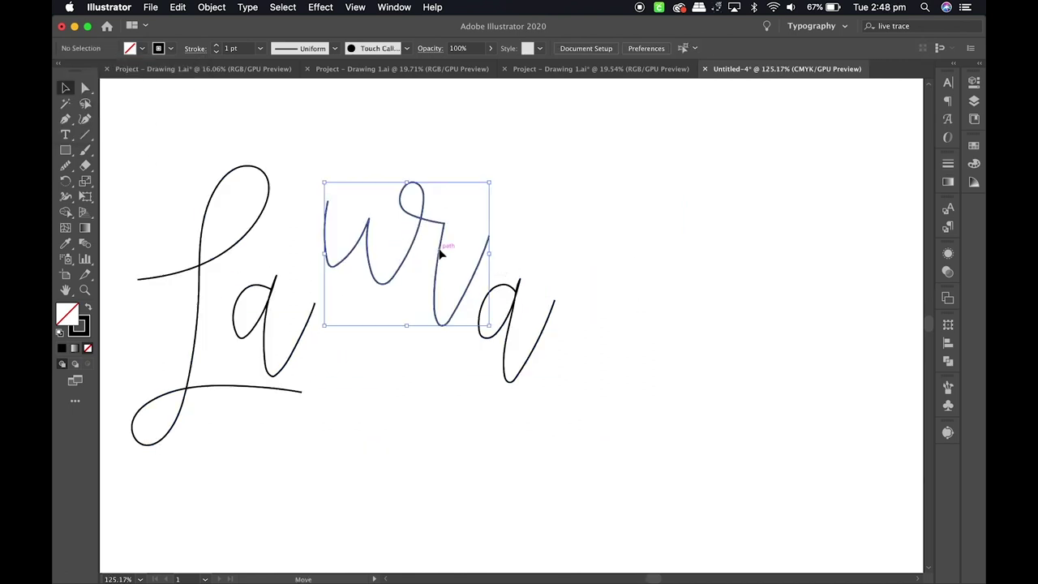
drag(441, 253, 430, 336)
click(608, 494)
scroll(607, 494, left, 2)
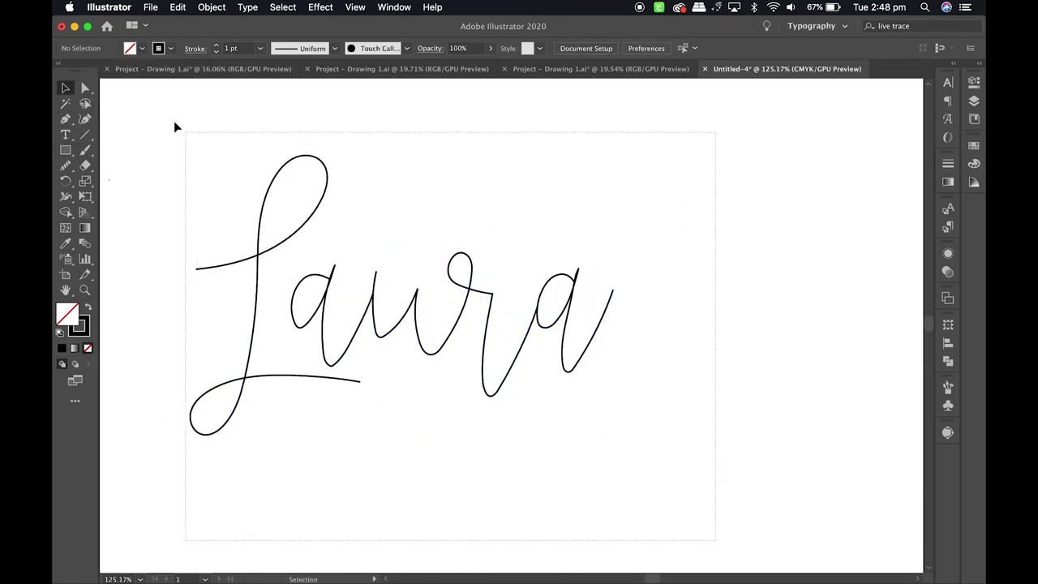
- Make all the lettering one compound path and reposition it on the artboard
key(super+a)
scroll(129, 89, up, 1)
click(211, 7)
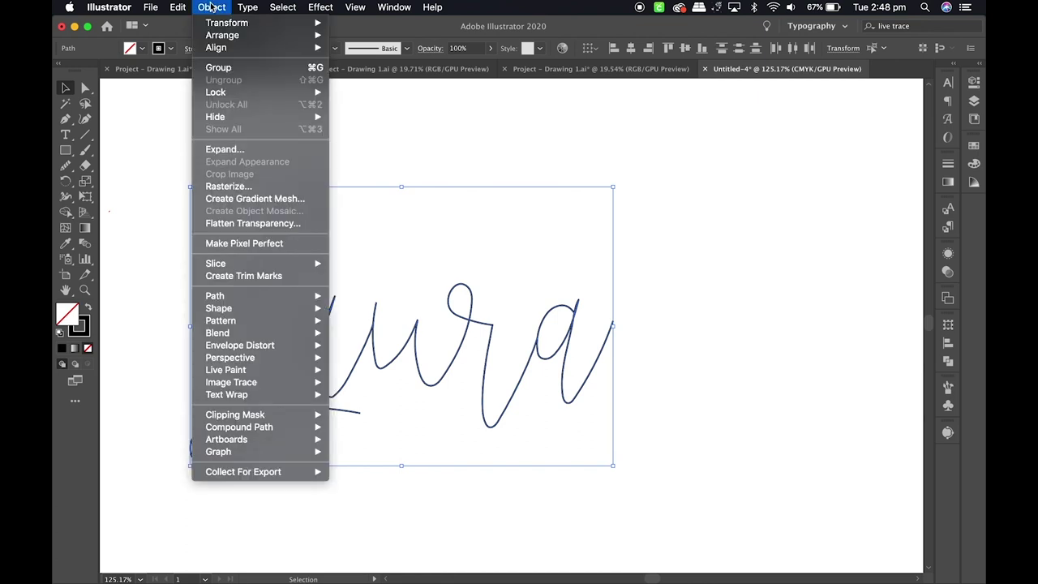
mouse_move(240, 427)
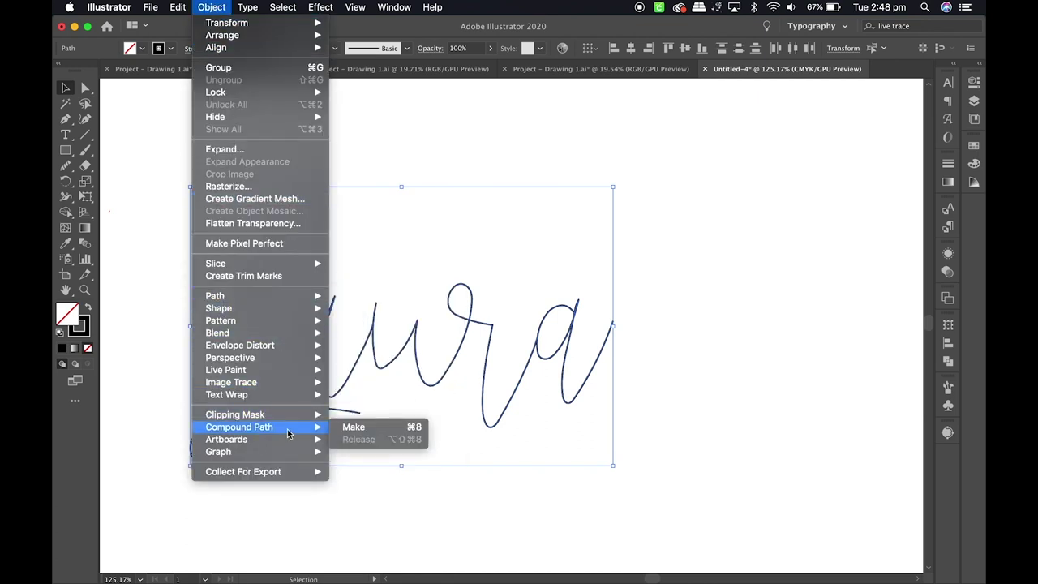
click(347, 429)
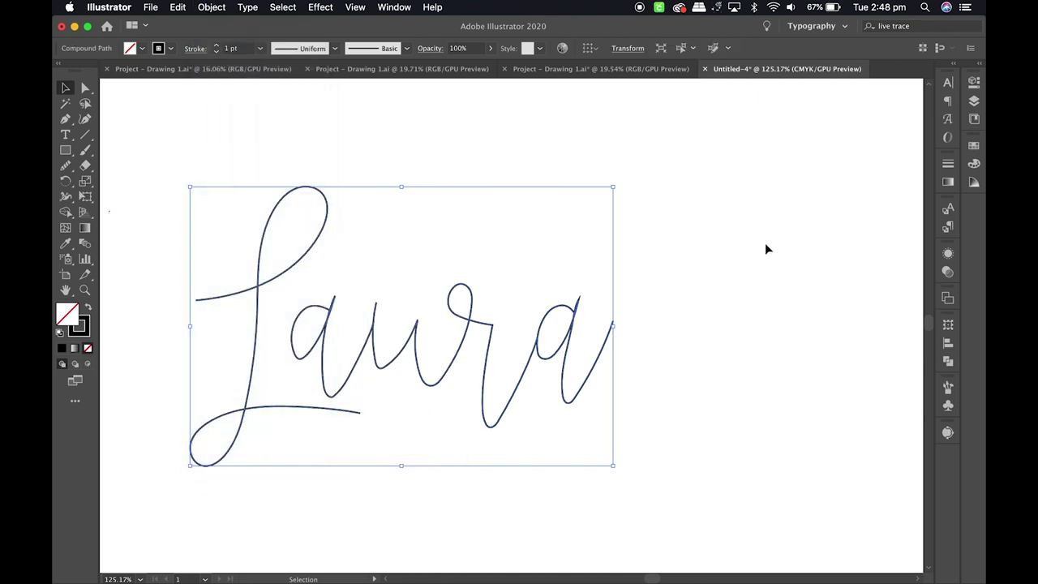
key(super+F10)
drag(567, 259, 542, 318)
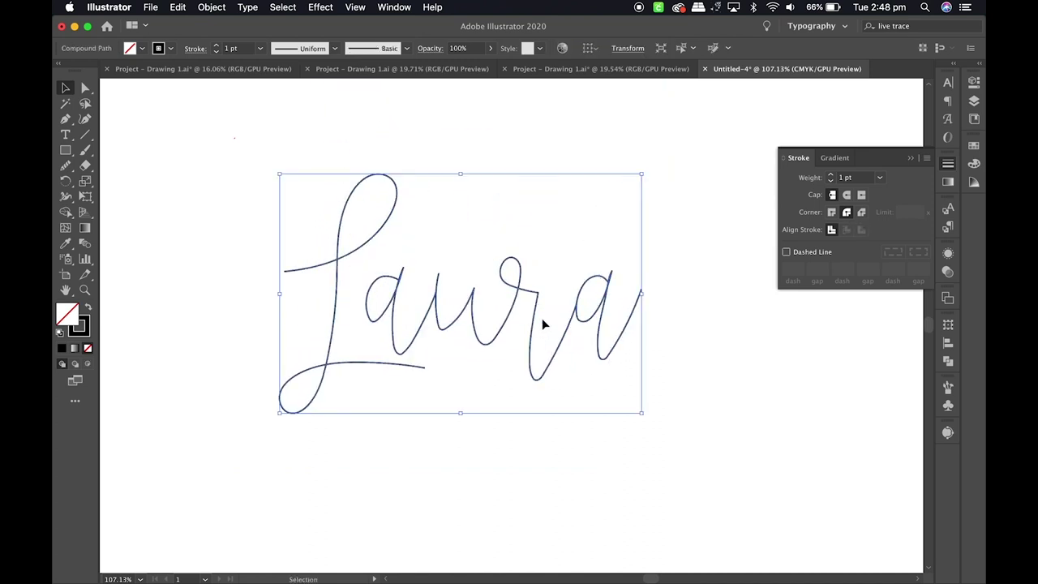
click(909, 157)
click(671, 279)
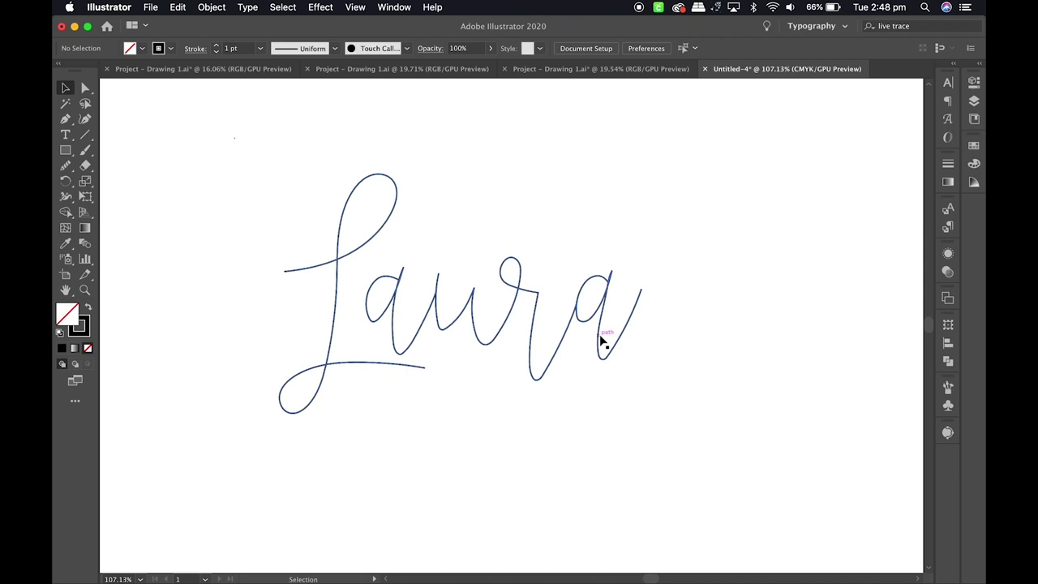
- Set the Laura compound path's stroke to Round Join, rounding the sharp tip of the a
scroll(574, 341, up, 3)
scroll(574, 340, up, 3)
scroll(574, 340, up, 3)
drag(583, 159, 580, 164)
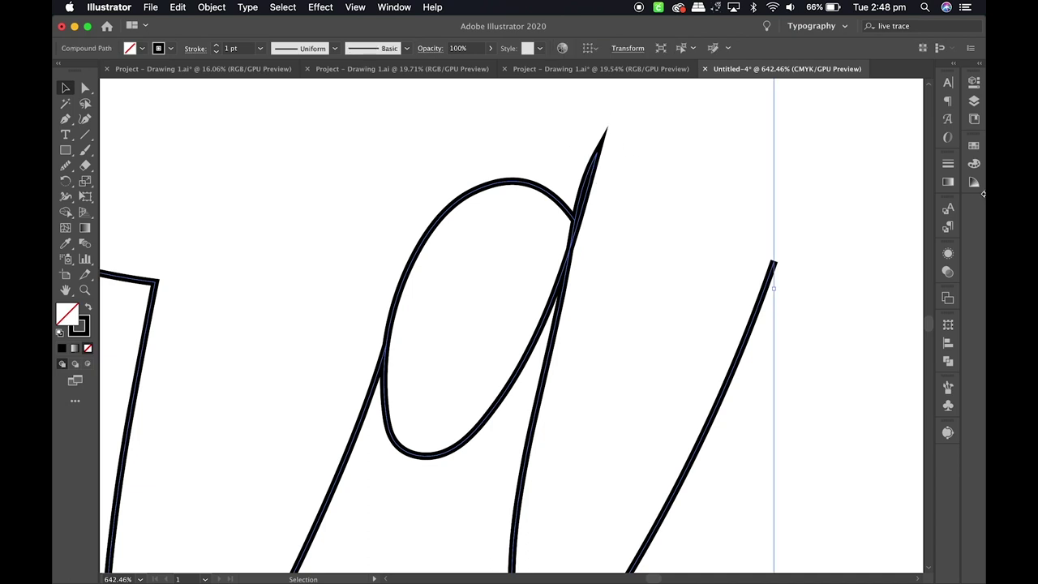
click(949, 164)
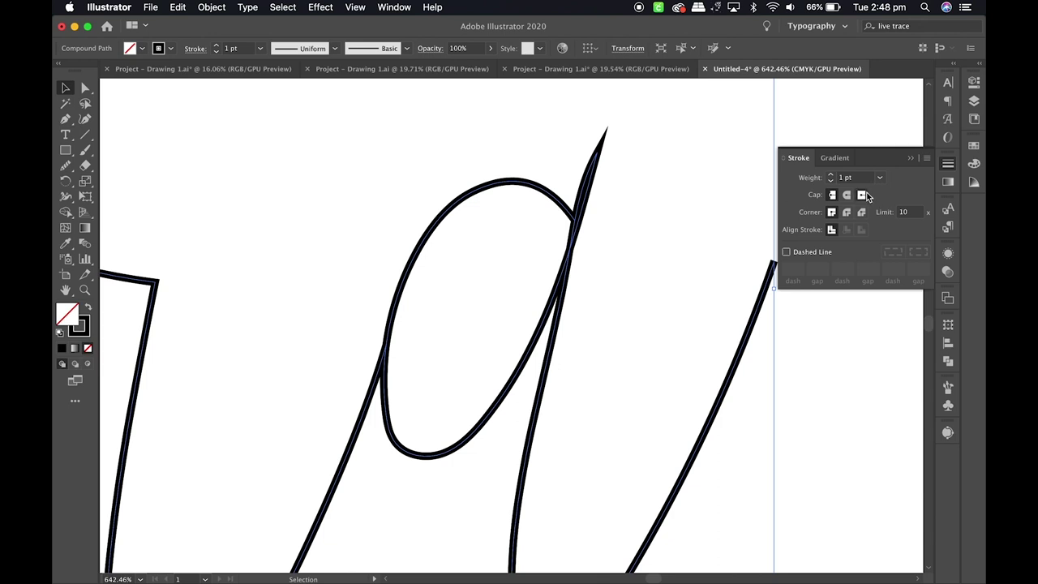
click(846, 212)
click(652, 225)
scroll(649, 221, down, 4)
scroll(641, 227, down, 4)
scroll(634, 235, down, 2)
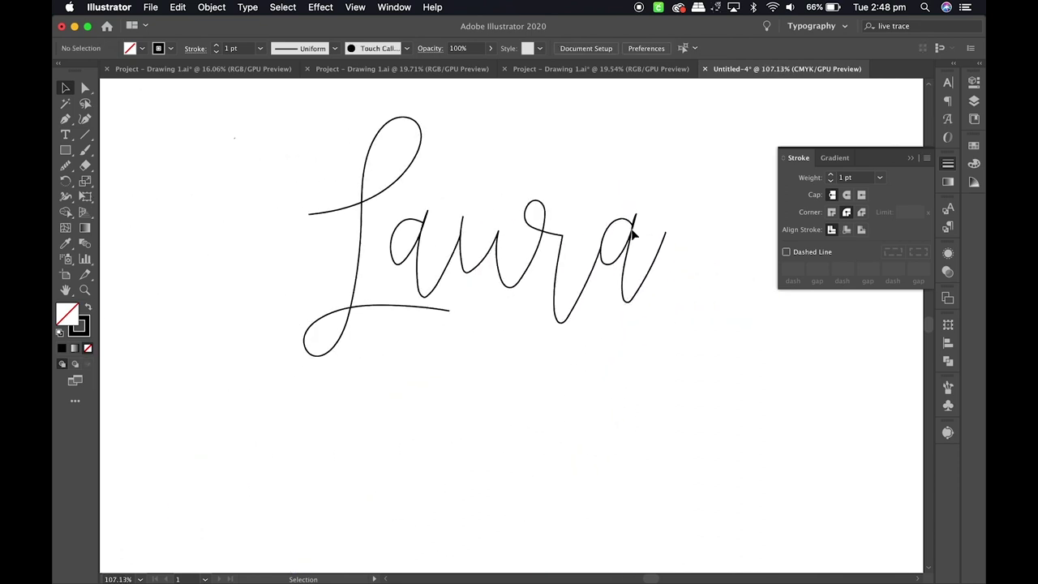
scroll(567, 291, up, 2)
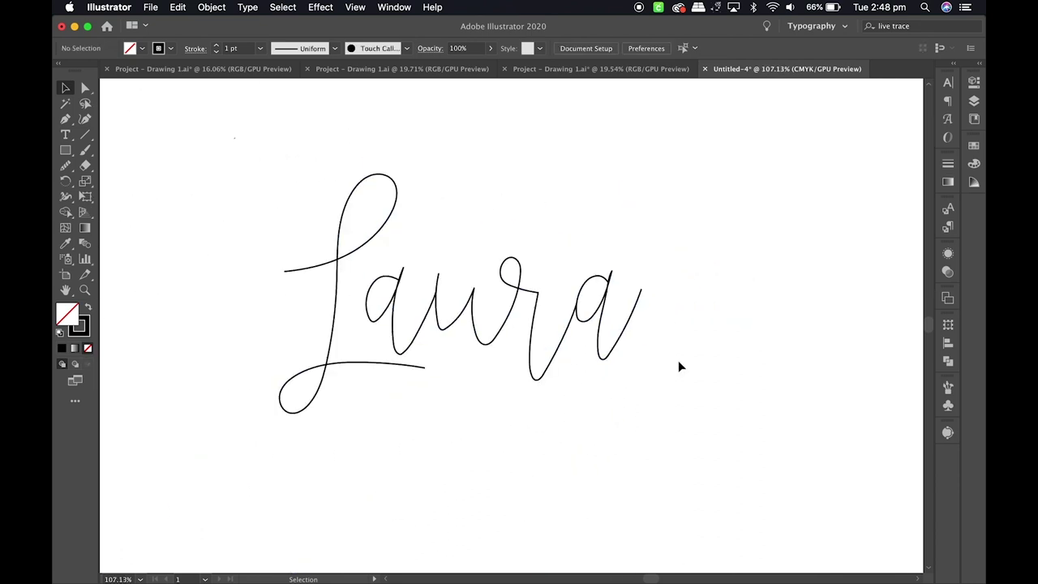